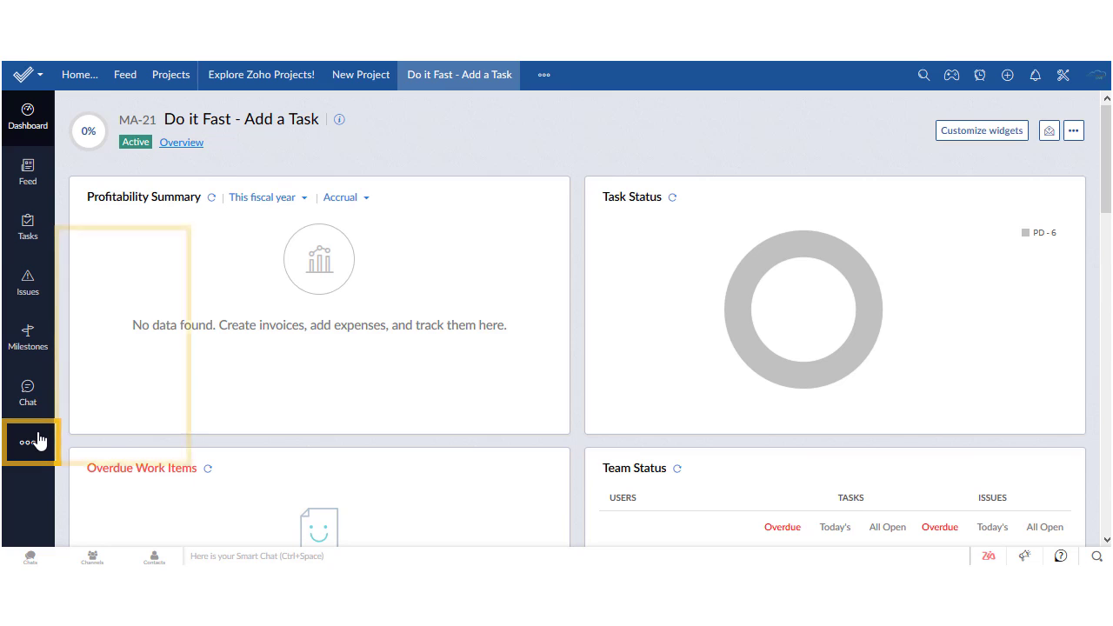
# Step: Open the ••• More menu in the left sidebar to list the extra project tabs
pyautogui.click(37, 441)
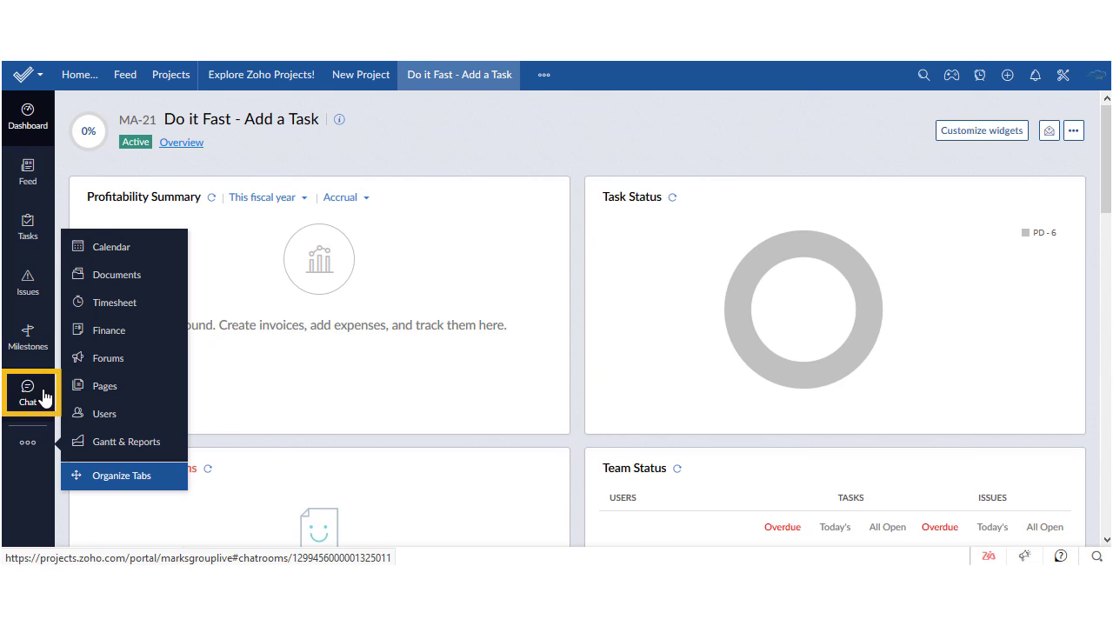
# Step: Open the project's Users page, reload it, and bring up the More menu again
pyautogui.click(106, 415)
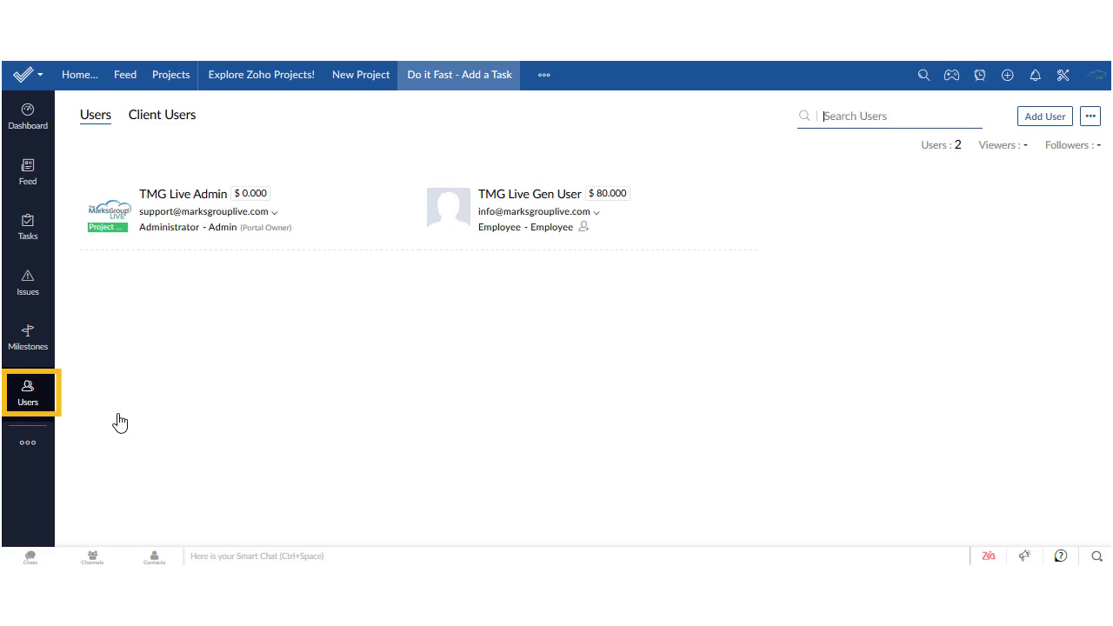
pyautogui.click(38, 395)
pyautogui.click(31, 440)
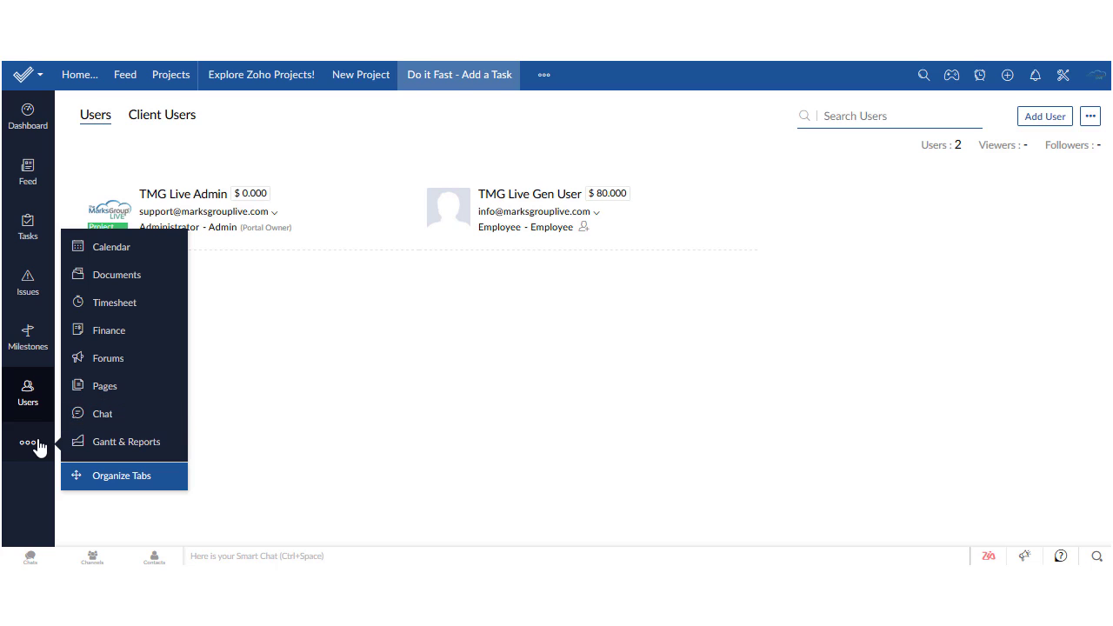
# Step: Visit the project's Chat page, then go to the Issues page and reopen the More menu
pyautogui.click(105, 417)
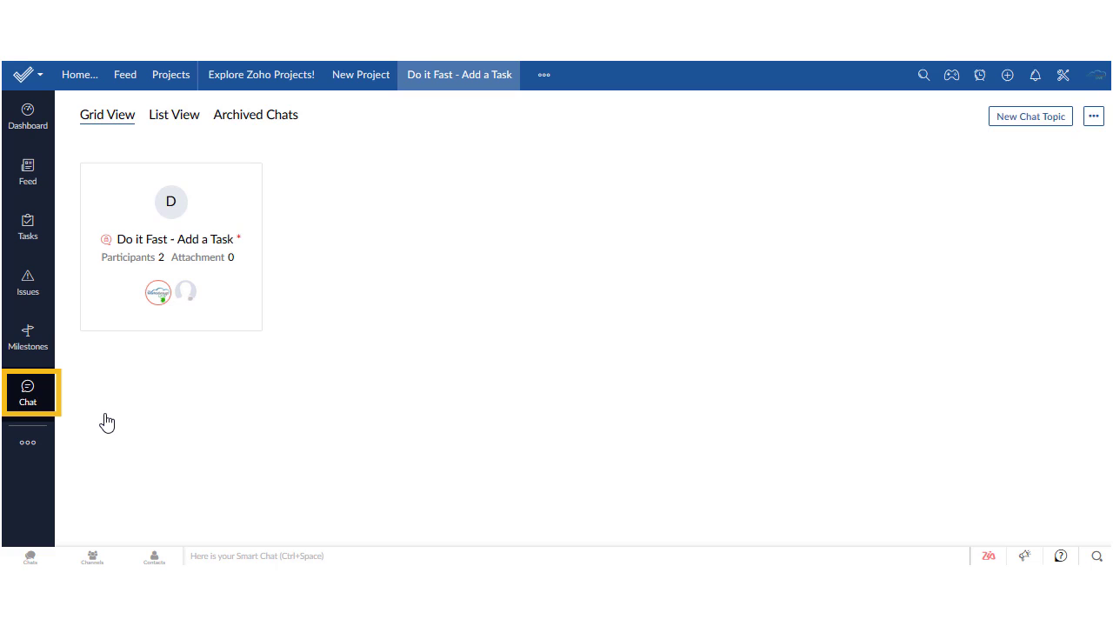
pyautogui.click(38, 443)
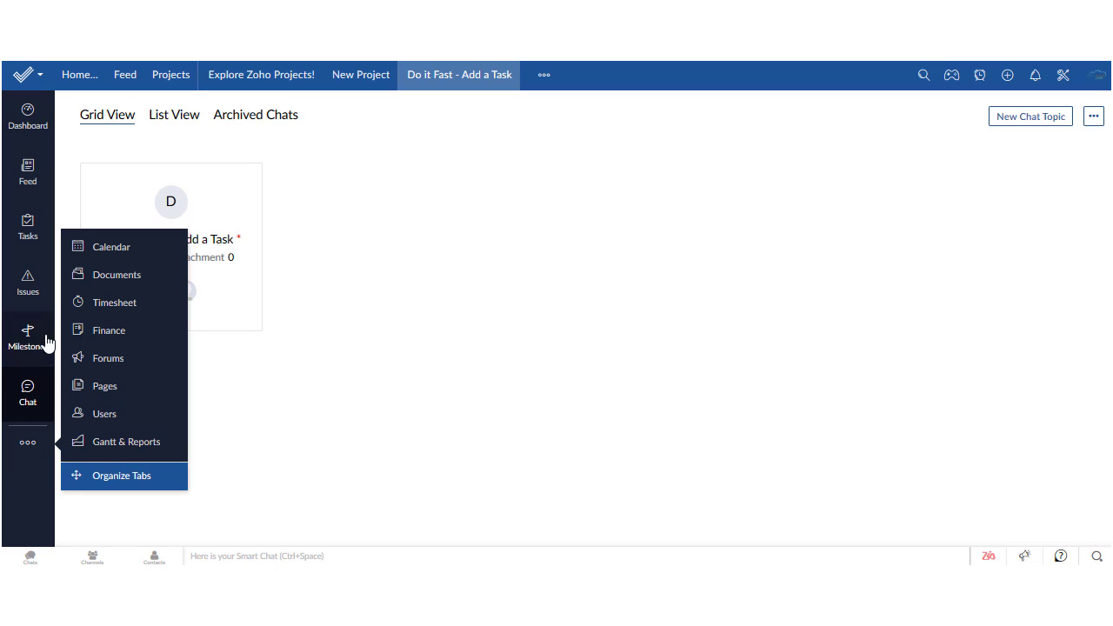
pyautogui.click(45, 285)
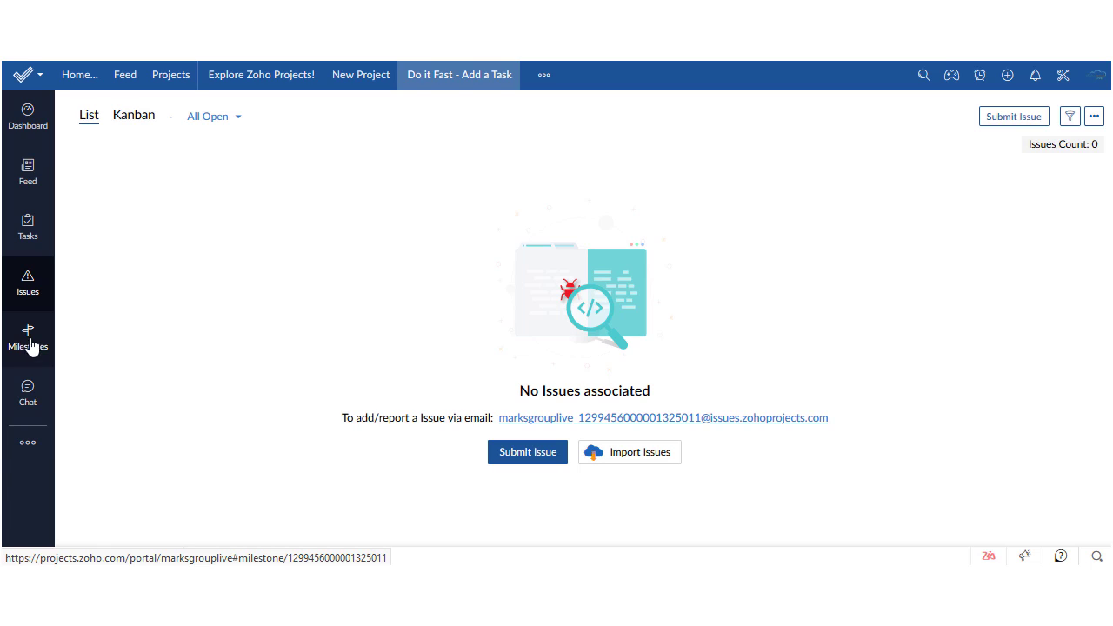
pyautogui.click(38, 443)
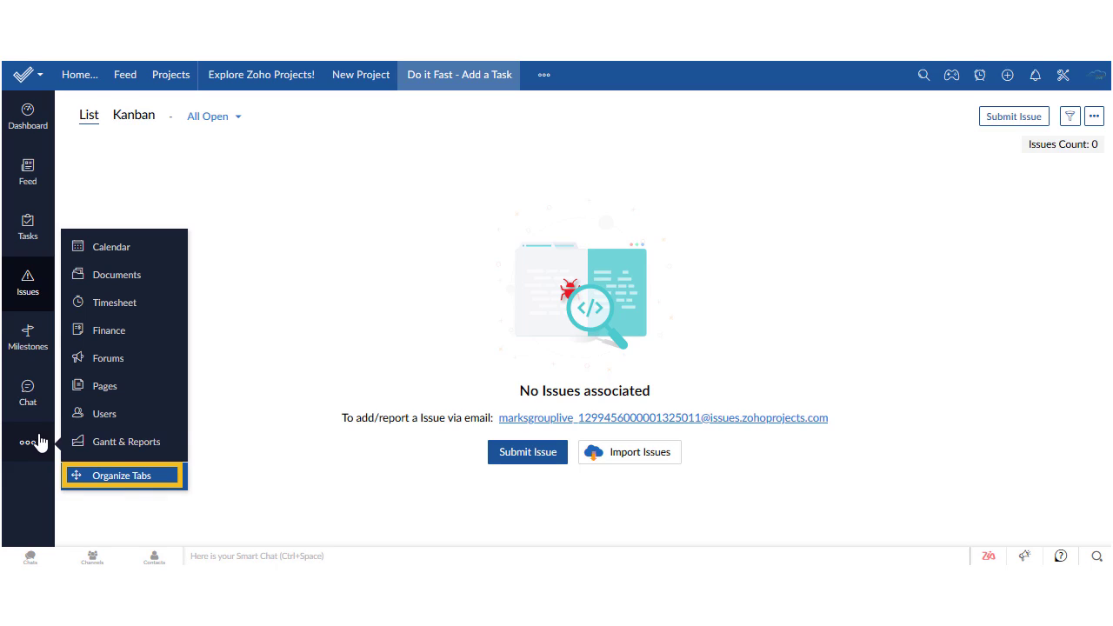
# Step: In Organize Tabs, disable the Finance tab while keeping Tasks enabled, and save
pyautogui.click(167, 484)
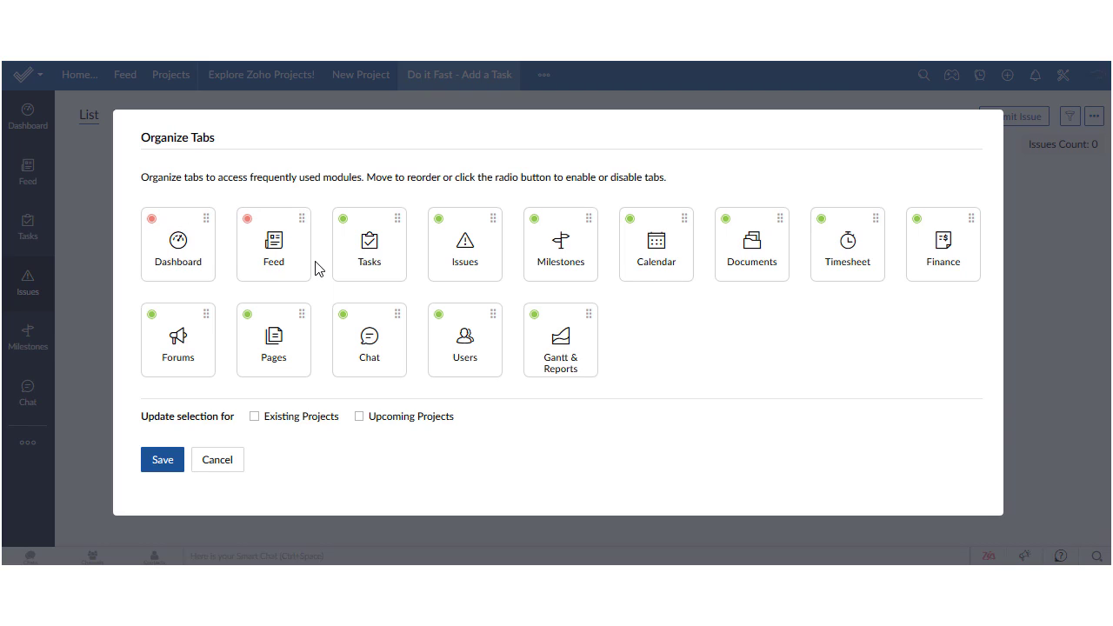
pyautogui.click(343, 219)
pyautogui.click(343, 220)
pyautogui.click(919, 220)
pyautogui.click(162, 461)
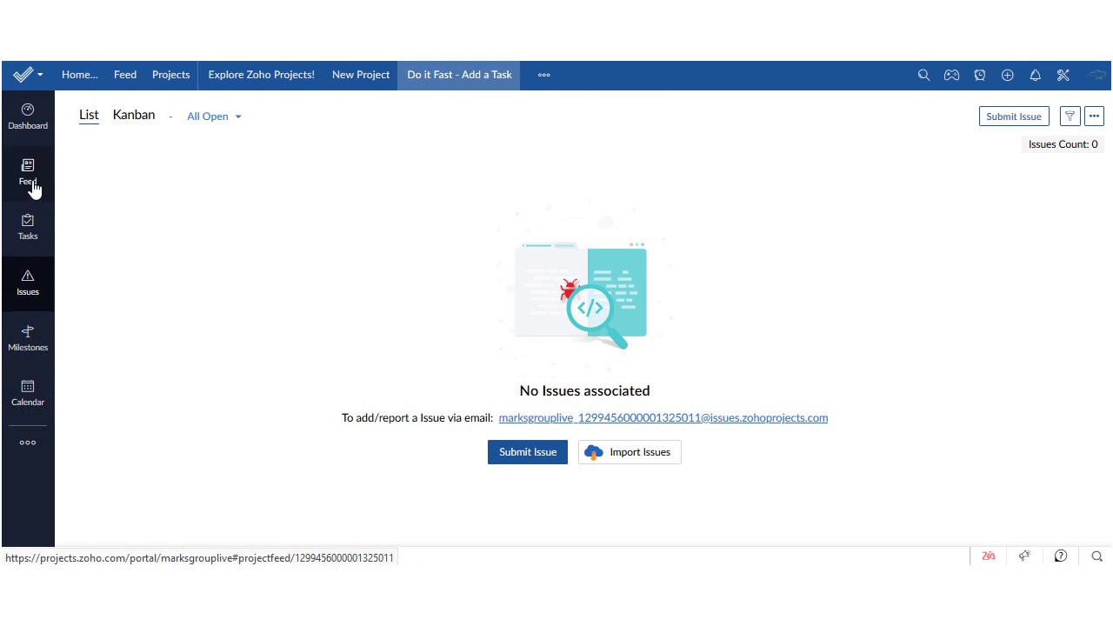
# Step: Reopen the Organize Tabs dialog from the sidebar's ••• More menu
pyautogui.click(28, 447)
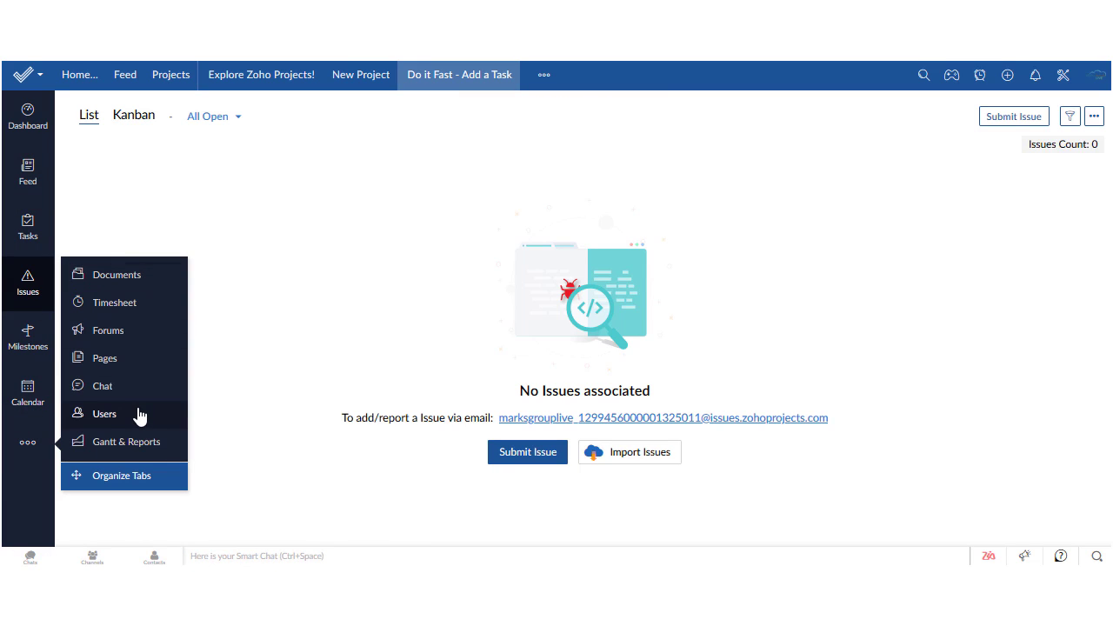
pyautogui.click(128, 475)
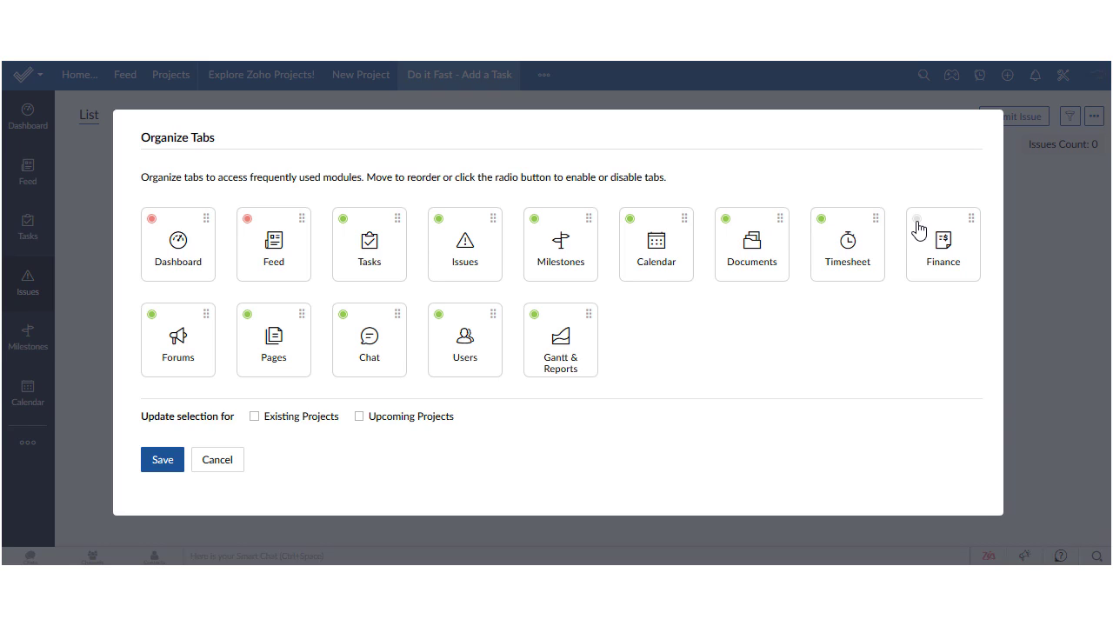
# Step: Re-enable the Finance tab card so its radio dot shows green
pyautogui.click(917, 222)
pyautogui.click(917, 221)
pyautogui.click(917, 221)
# Step: Move the Issues card right after Feed, leaving Gantt & Reports at the end
pyautogui.moveTo(479, 255); pyautogui.dragTo(383, 255)
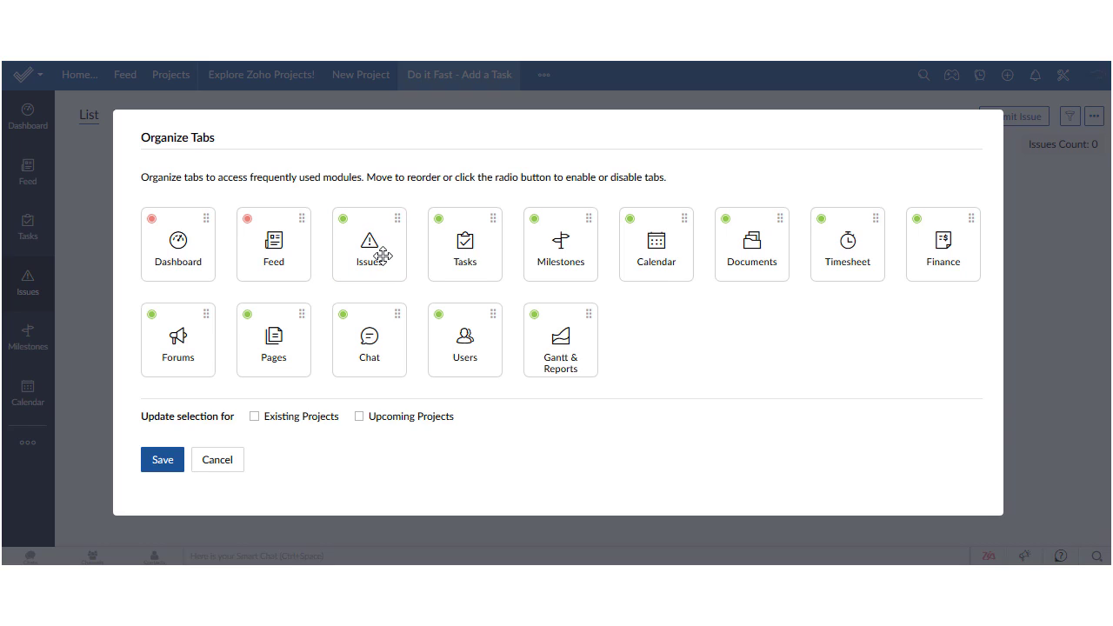
pyautogui.moveTo(383, 256); pyautogui.dragTo(481, 259)
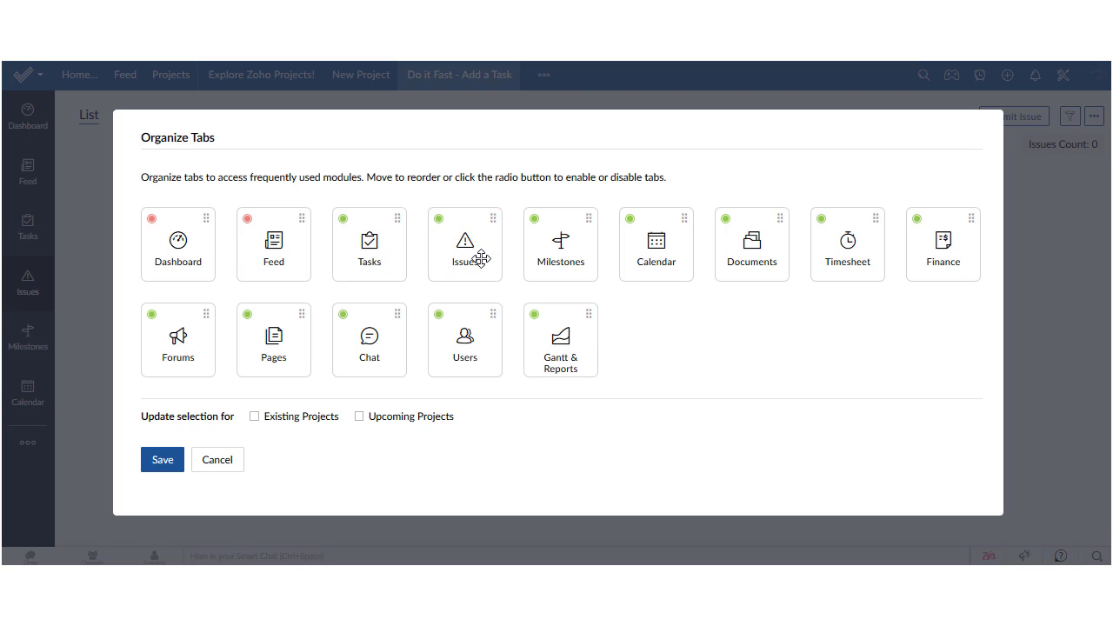
pyautogui.moveTo(558, 339); pyautogui.dragTo(556, 340)
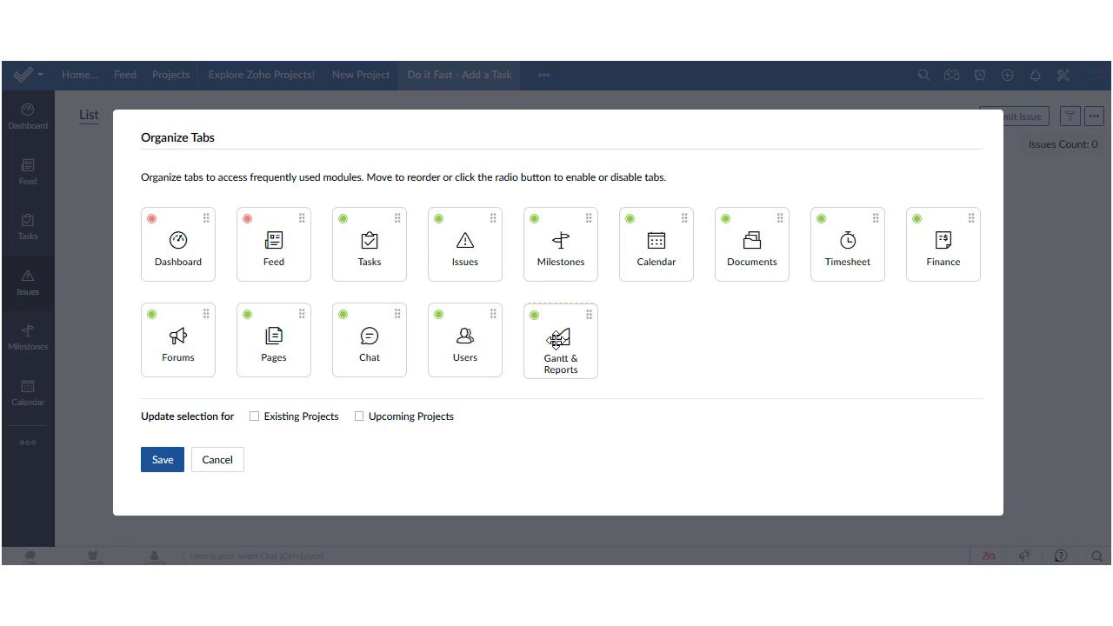
pyautogui.moveTo(556, 340); pyautogui.dragTo(557, 341)
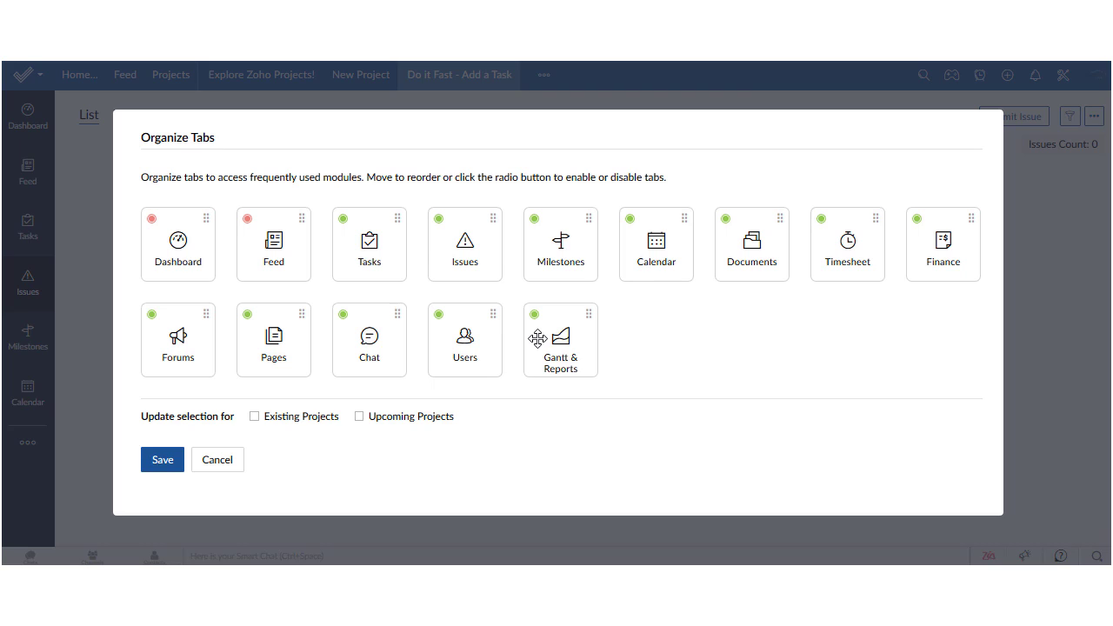
pyautogui.moveTo(537, 339); pyautogui.dragTo(358, 249)
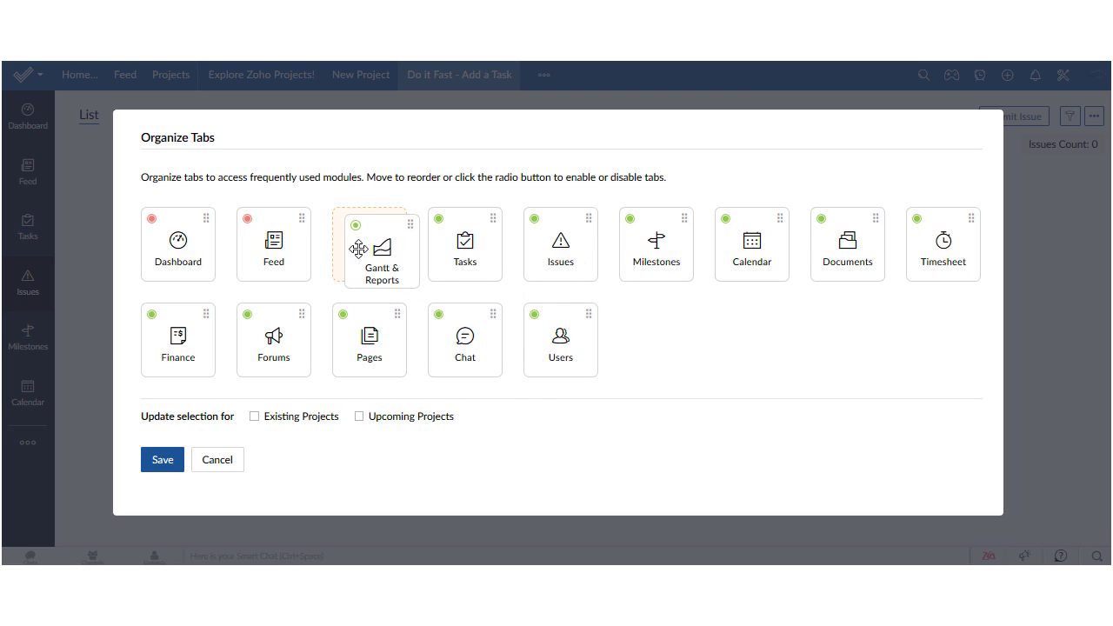
pyautogui.moveTo(358, 248); pyautogui.dragTo(556, 345)
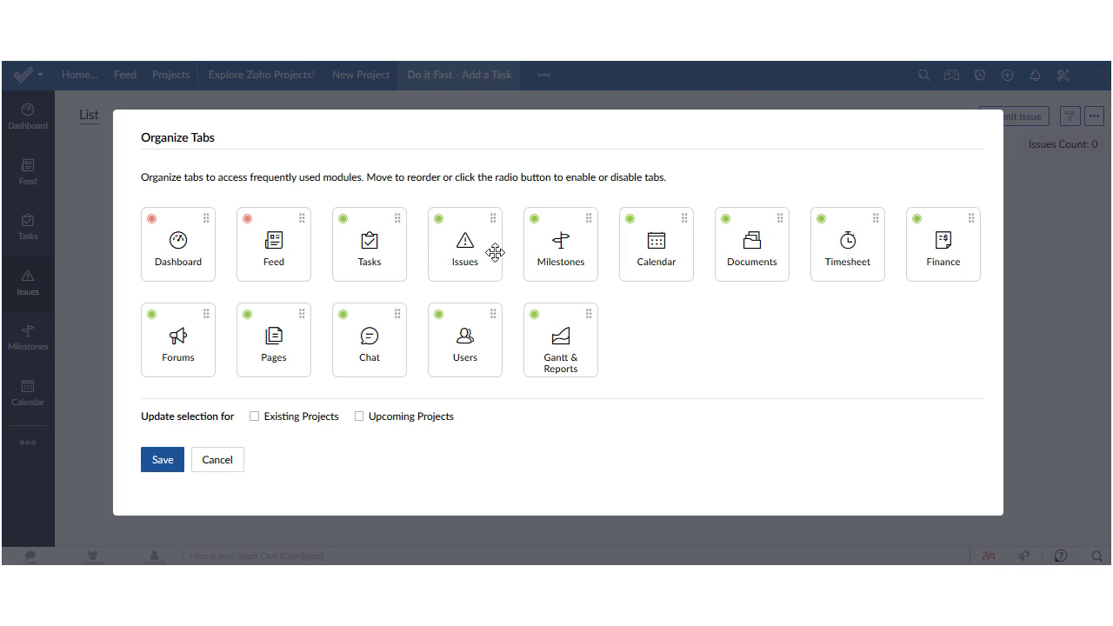
pyautogui.moveTo(453, 245); pyautogui.dragTo(360, 252)
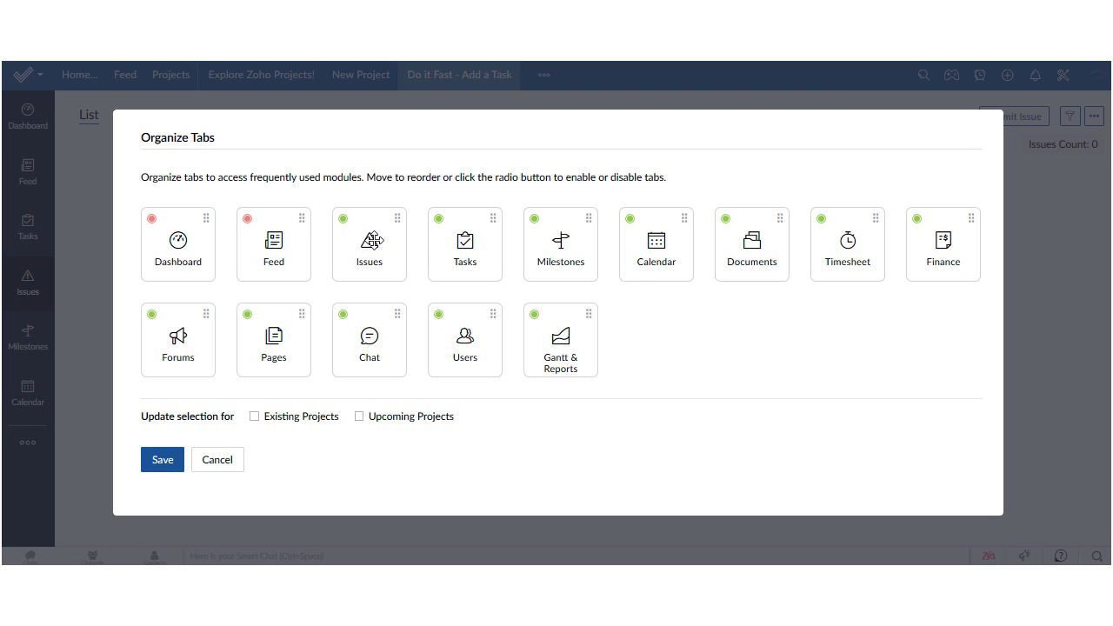
# Step: Keep Issues third and Feed second, and return the Forums card to tenth position
pyautogui.moveTo(372, 240); pyautogui.dragTo(355, 214)
pyautogui.moveTo(293, 249); pyautogui.dragTo(290, 209)
pyautogui.moveTo(204, 228)
pyautogui.mouseDown()
pyautogui.moveTo(203, 174)
pyautogui.moveTo(202, 217)
pyautogui.mouseUp()
pyautogui.moveTo(912, 243); pyautogui.dragTo(875, 214)
pyautogui.moveTo(200, 354); pyautogui.dragTo(208, 286)
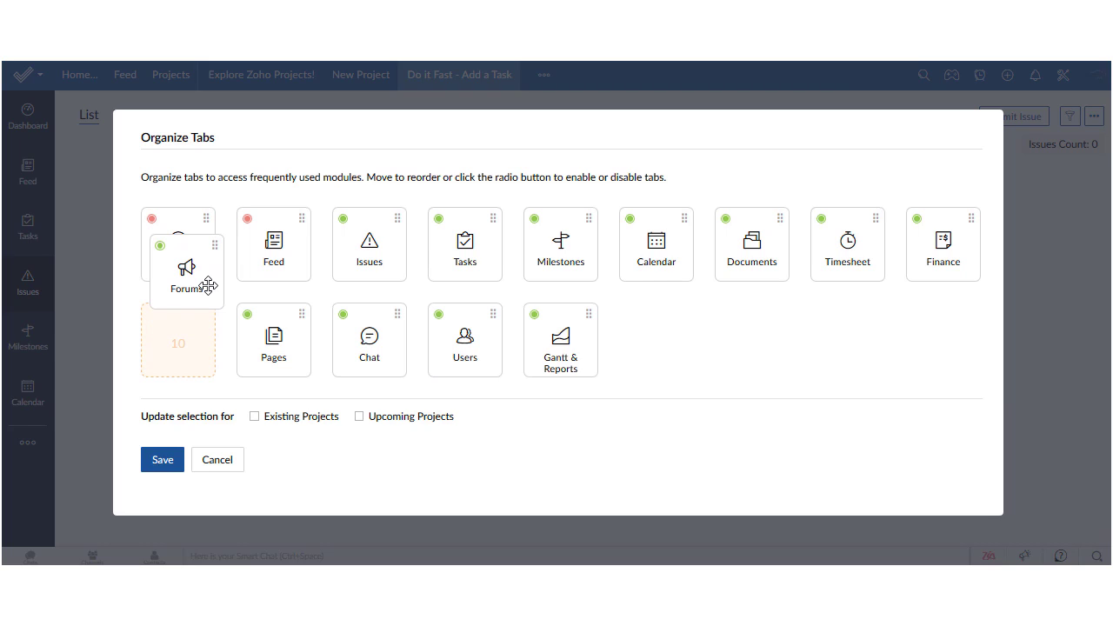
pyautogui.moveTo(209, 286); pyautogui.dragTo(209, 315)
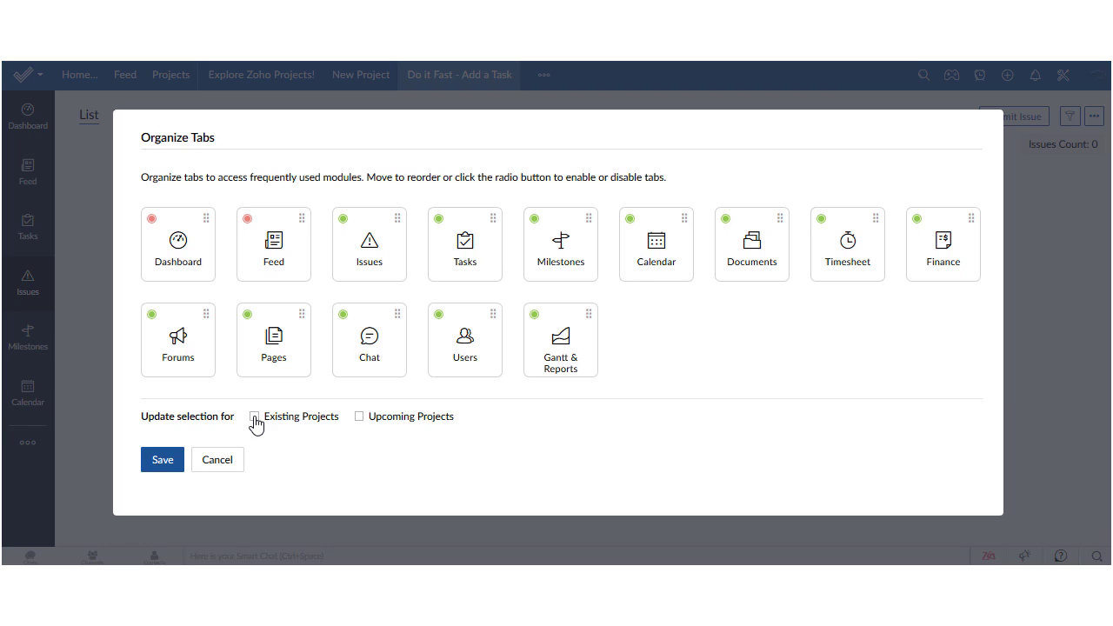
# Step: Disable the Finance tab, leaving both Existing Projects and Upcoming Projects unchecked
pyautogui.click(254, 416)
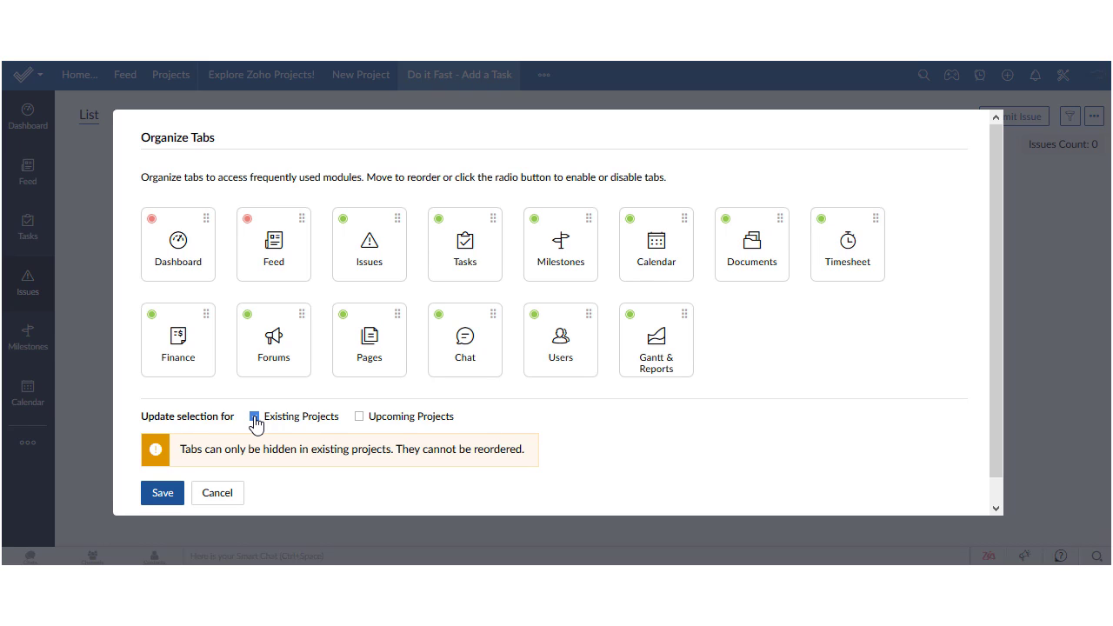
pyautogui.click(254, 417)
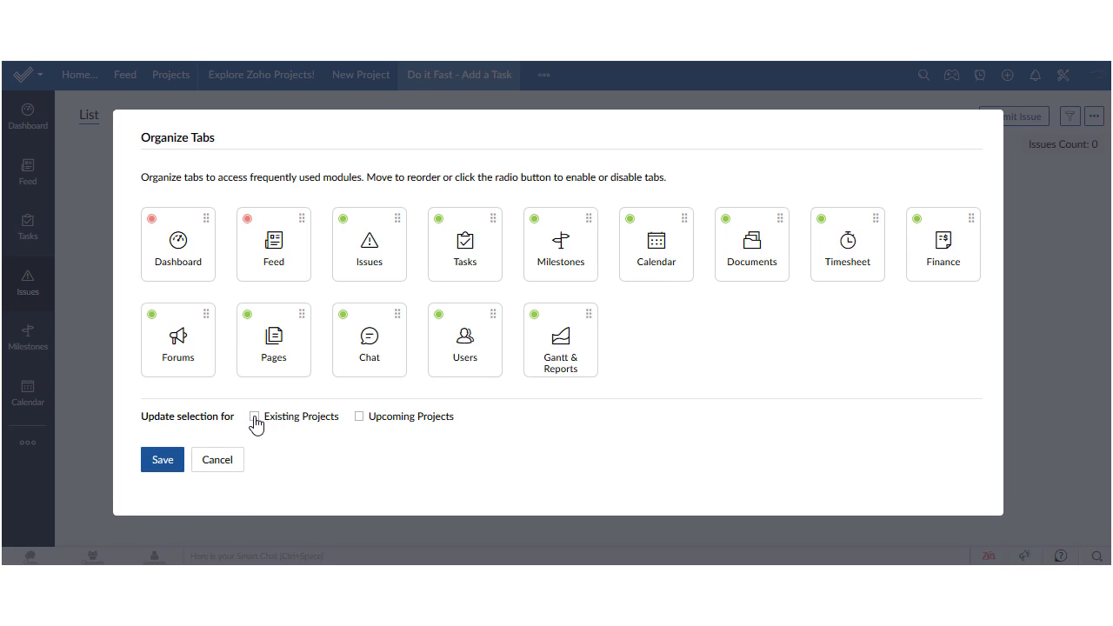
pyautogui.click(359, 417)
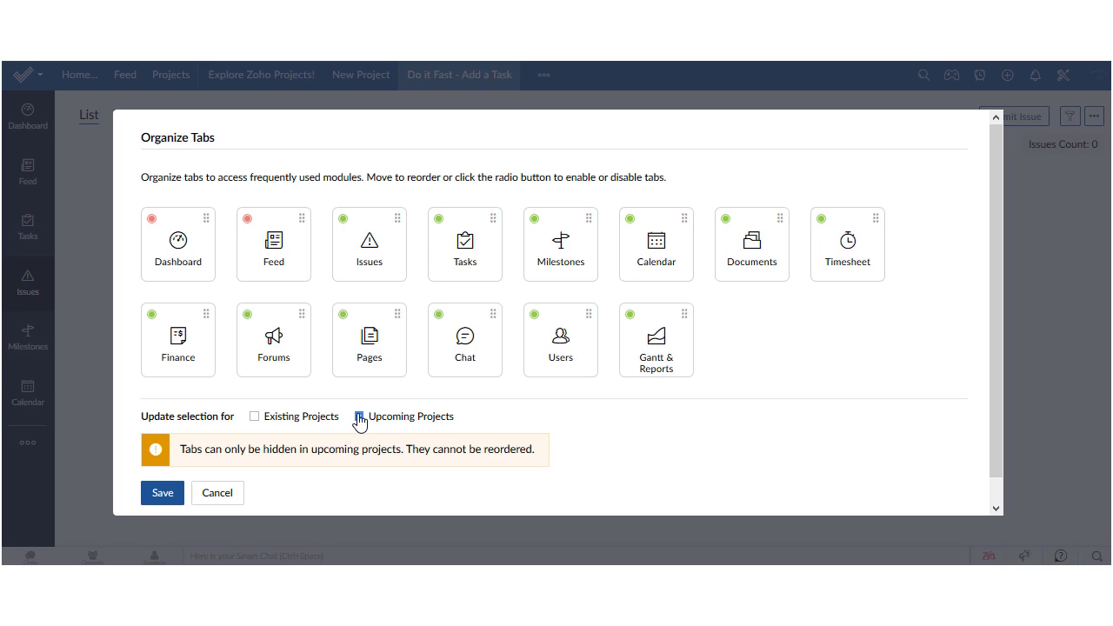
pyautogui.click(359, 417)
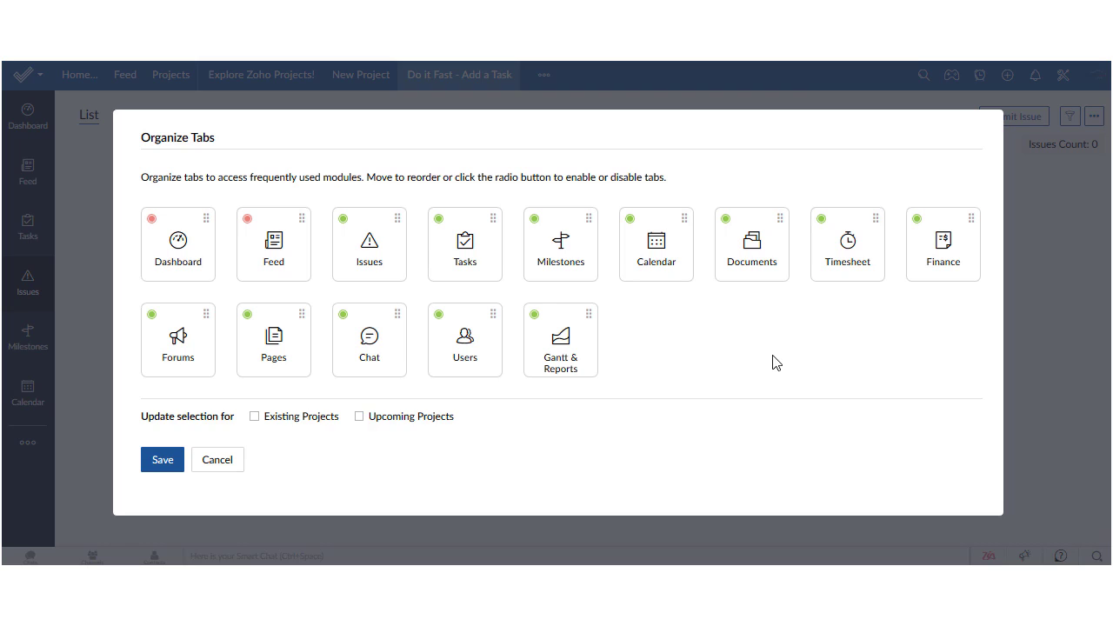
pyautogui.click(916, 220)
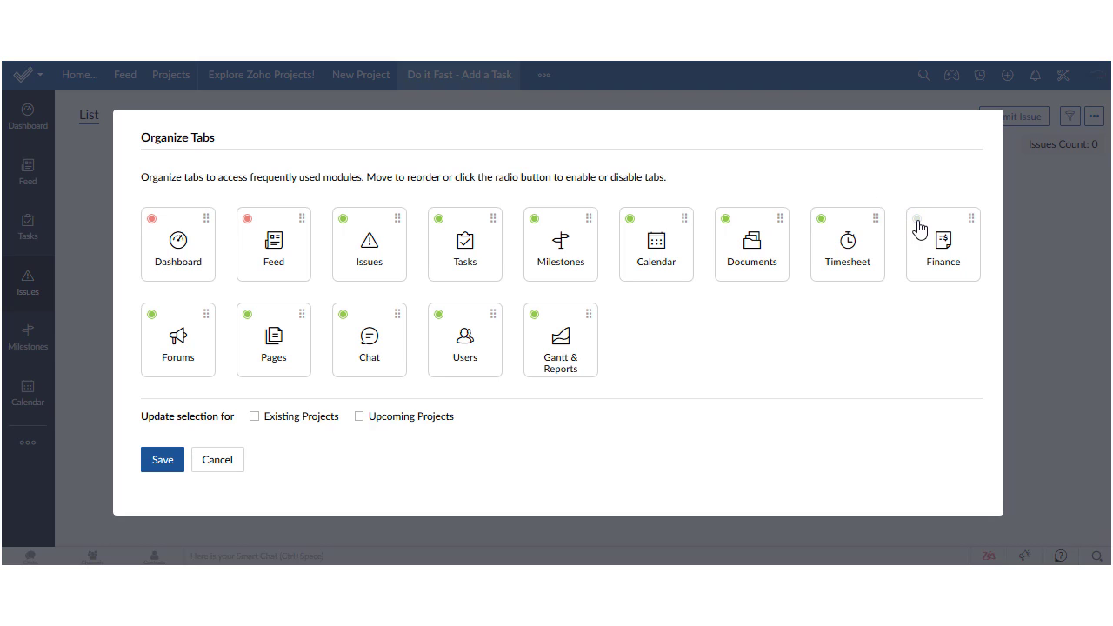
pyautogui.click(398, 416)
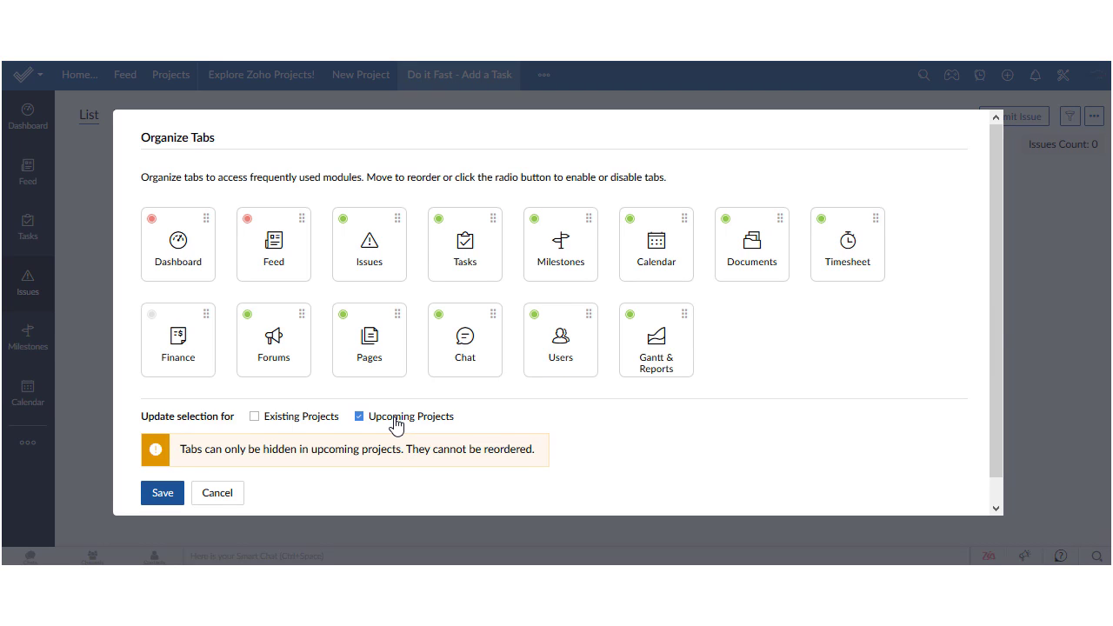
pyautogui.click(322, 421)
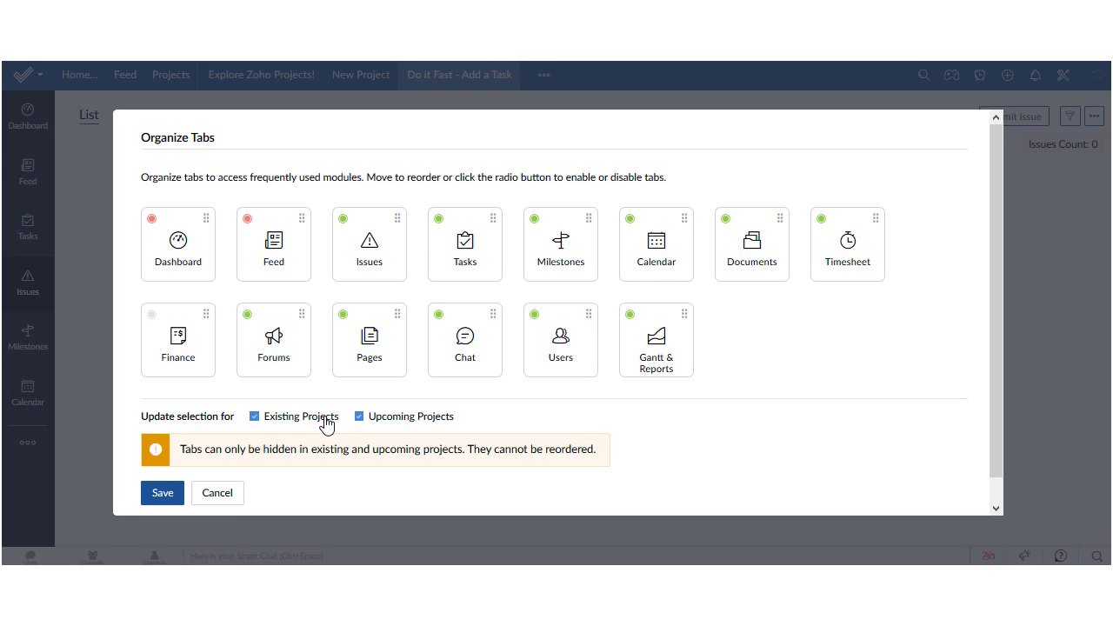
pyautogui.click(326, 425)
pyautogui.click(375, 424)
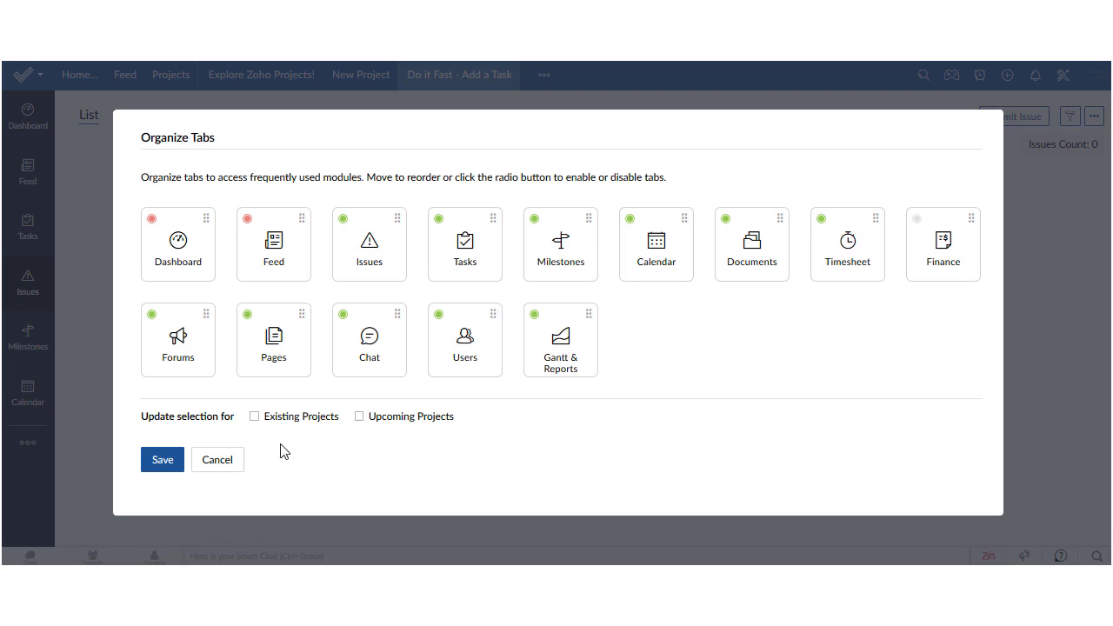
# Step: Save the tab layout with Issues after Feed and Dashboard, Feed and Finance disabled
pyautogui.click(163, 465)
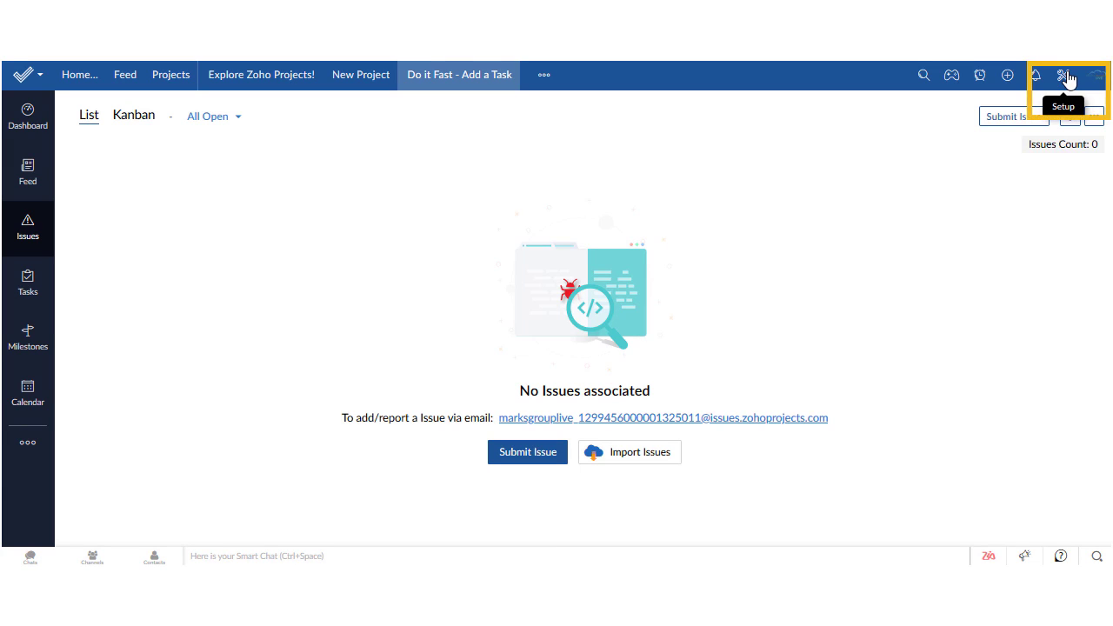
# Step: Go to Setup and open Organize Tabs under Project Settings
pyautogui.click(1064, 76)
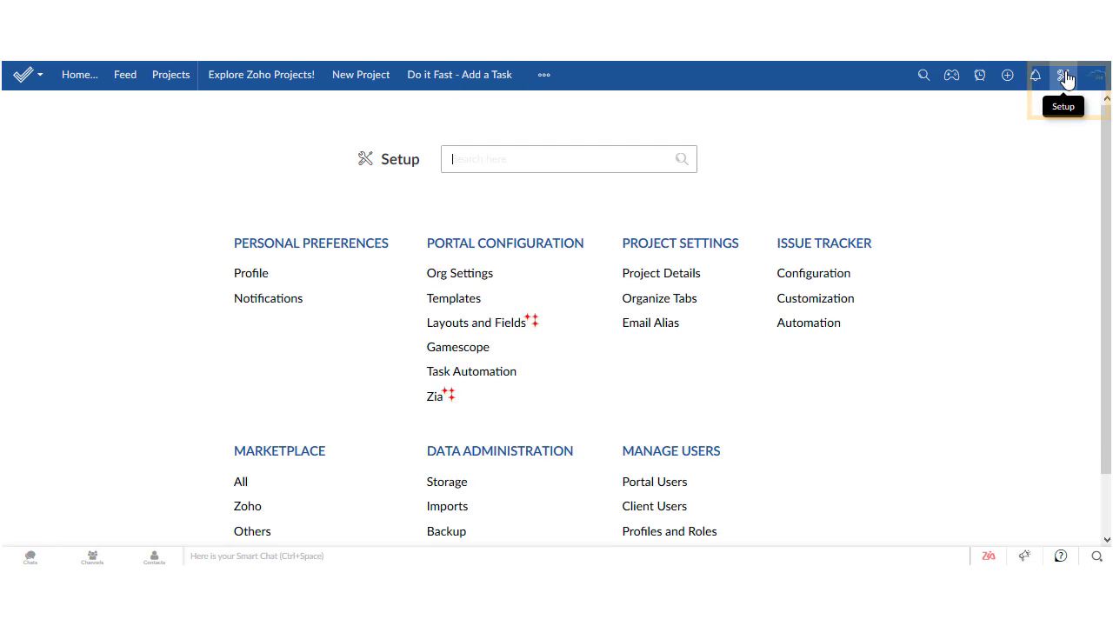
pyautogui.click(685, 304)
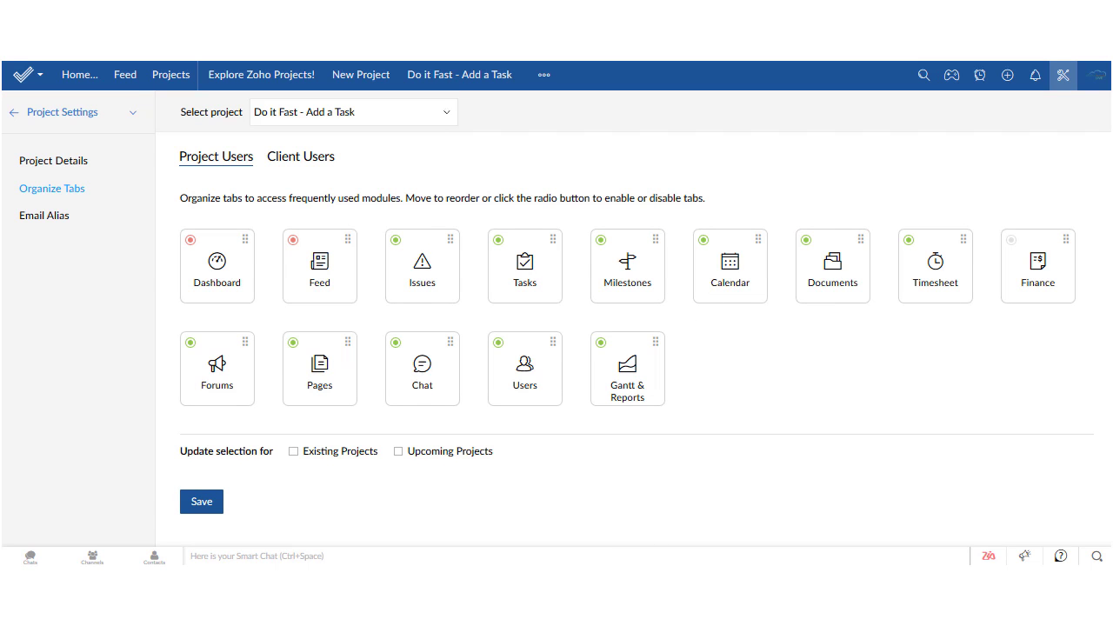
# Step: Select Project from Zoho in the Organize Tabs project selector
pyautogui.click(446, 118)
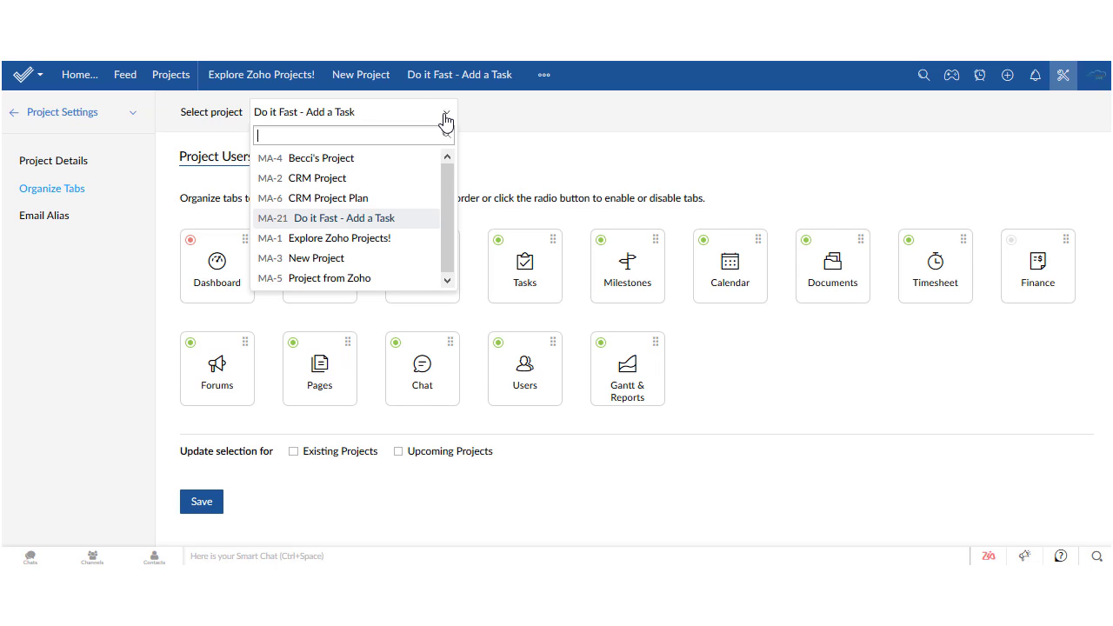
pyautogui.click(505, 154)
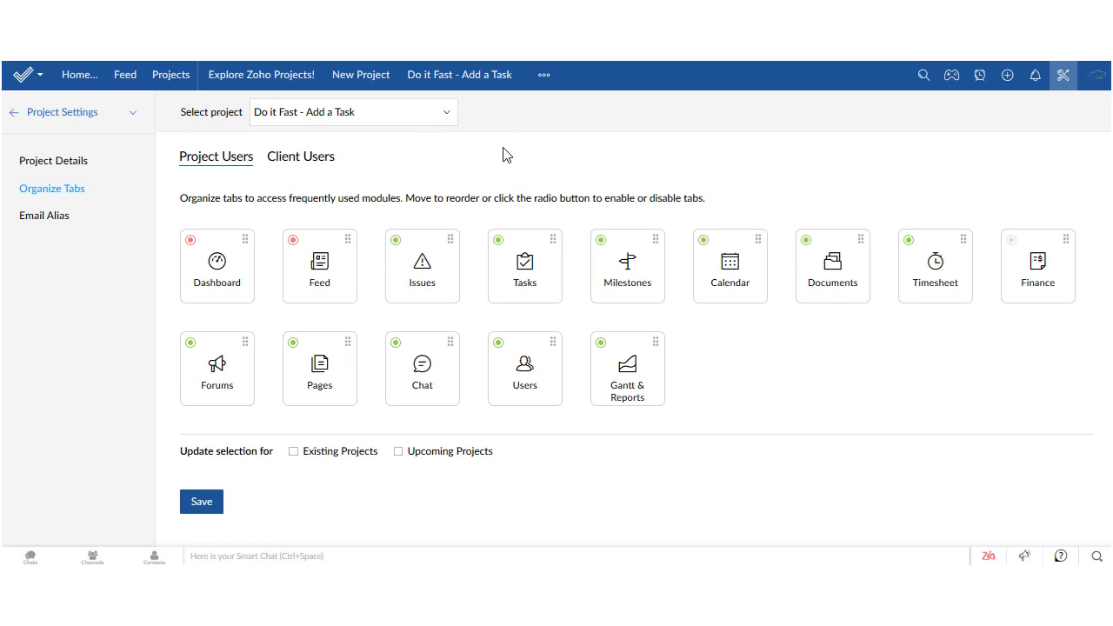
pyautogui.click(408, 124)
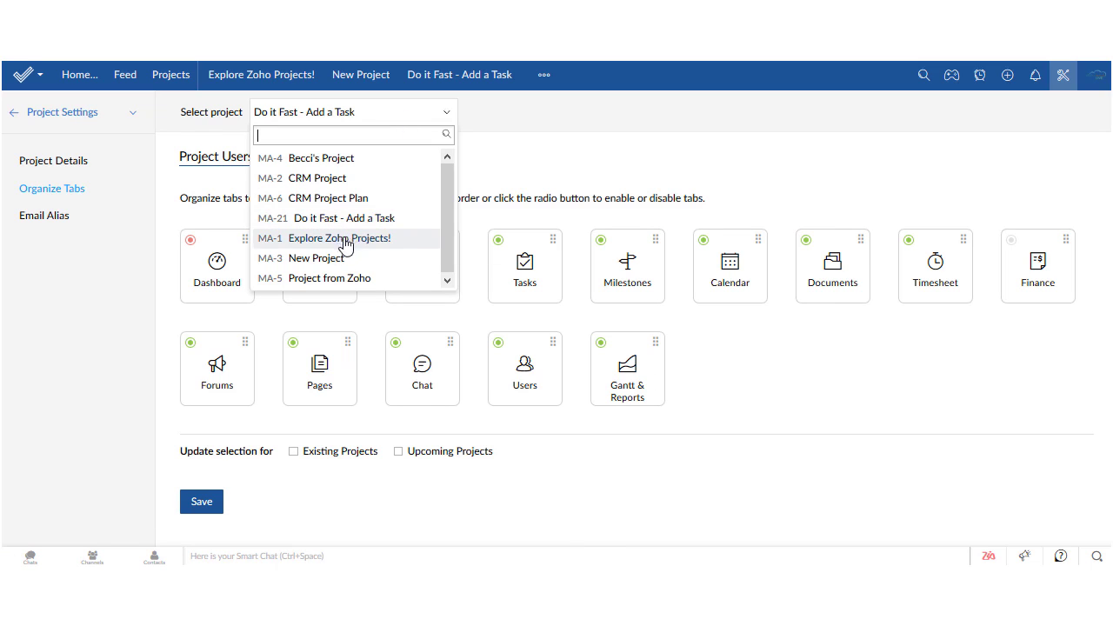
pyautogui.click(315, 278)
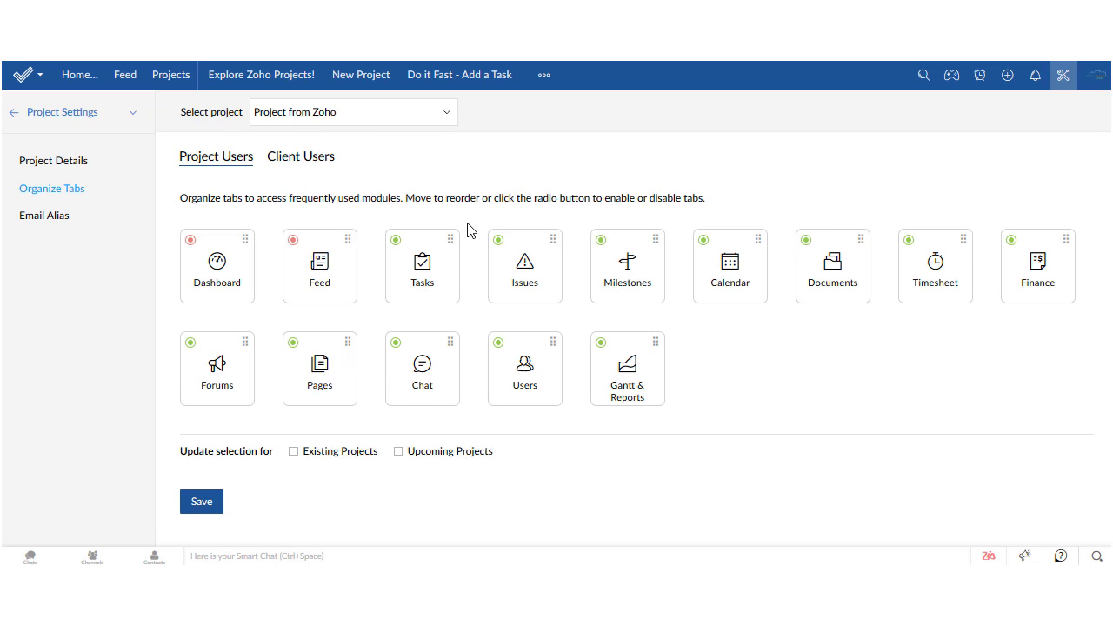
# Step: Show the Client Users tab list for Project from Zoho
pyautogui.click(304, 165)
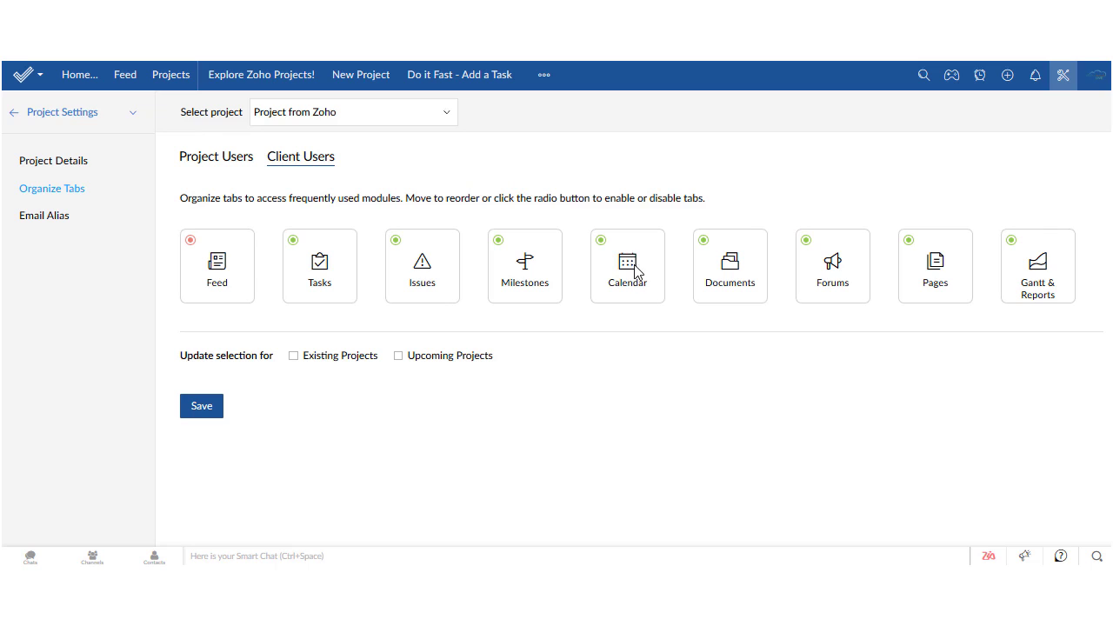
pyautogui.click(498, 241)
pyautogui.click(499, 241)
pyautogui.click(339, 364)
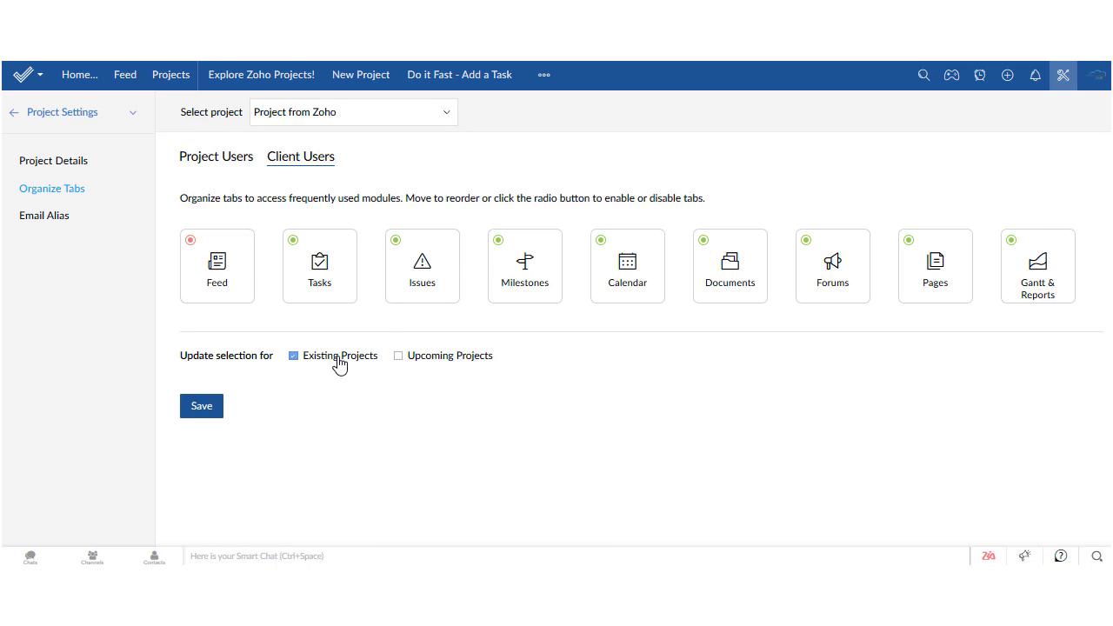
pyautogui.click(424, 362)
pyautogui.click(424, 362)
pyautogui.click(328, 364)
# Step: Save the Client Users tabs with Feed disabled and the other eight enabled
pyautogui.click(196, 408)
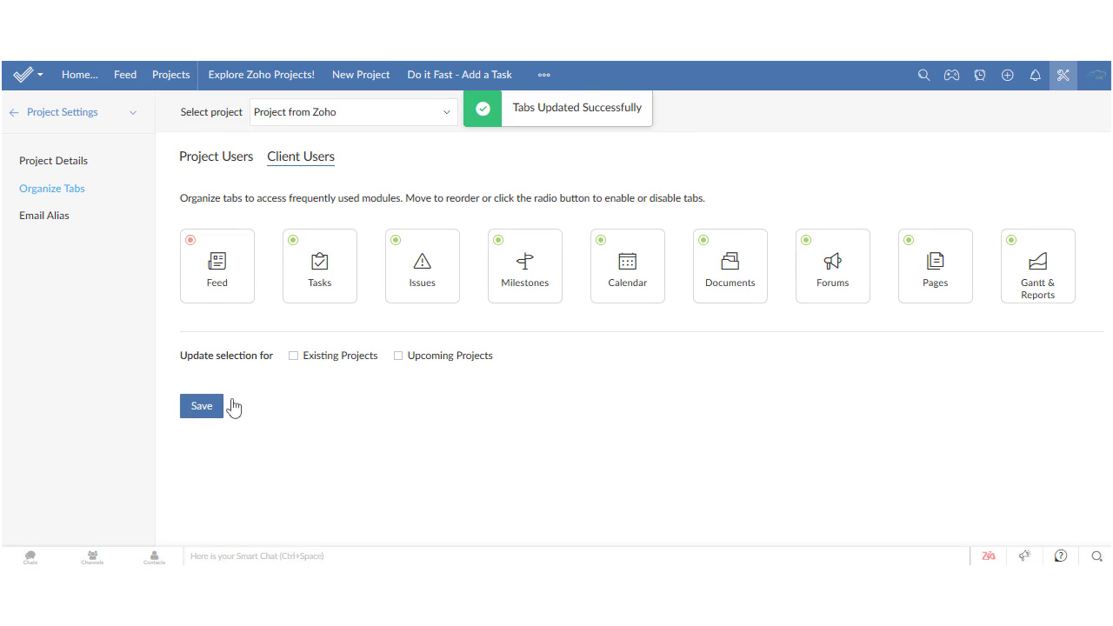